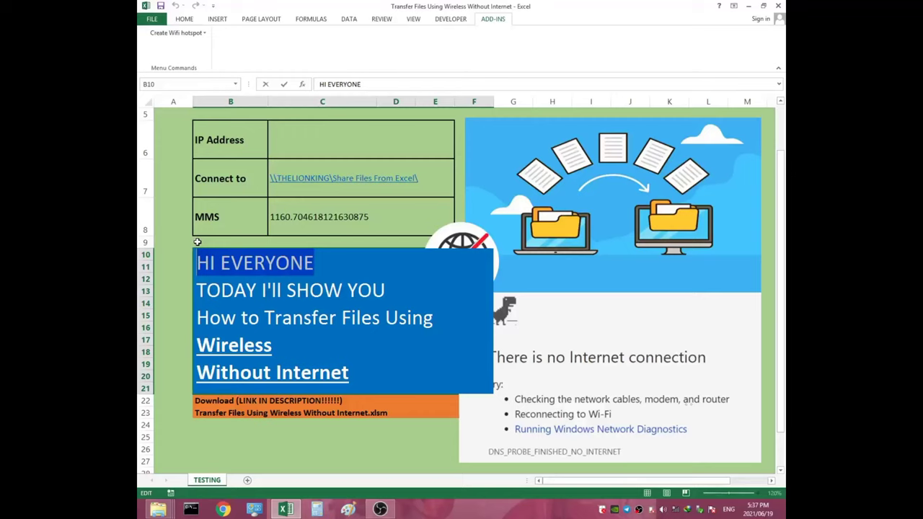
Start the add-in's Wi-Fi hosted network, accepting the default network name and confirming the hotspot password
{"action": "mouse_move", "coordinate": [207, 289]}
{"action": "left_mouse_down"}
{"action": "mouse_move", "coordinate": [344, 290]}
{"action": "mouse_move", "coordinate": [351, 372]}
{"action": "left_mouse_up"}
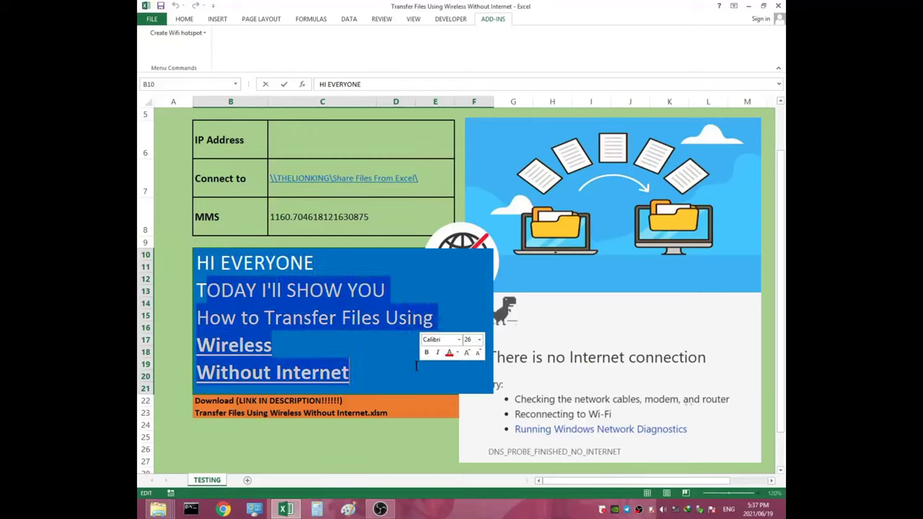
{"action": "left_click_drag", "start_coordinate": [224, 403], "coordinate": [456, 408]}
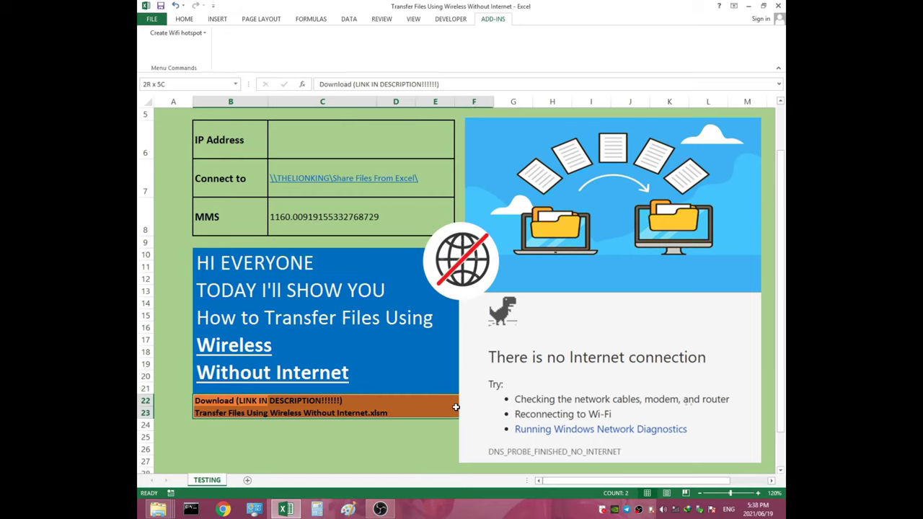
{"action": "left_click", "coordinate": [173, 33]}
{"action": "mouse_move", "coordinate": [173, 58]}
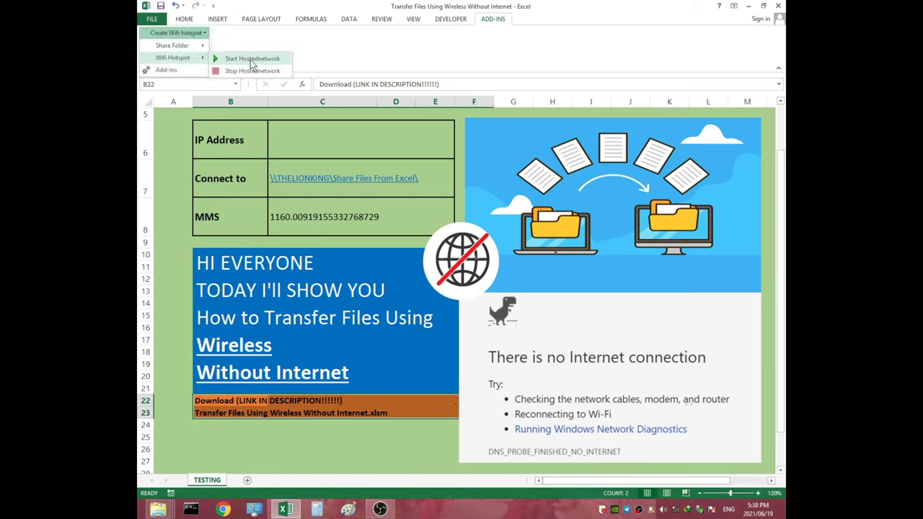
{"action": "left_click", "coordinate": [250, 59]}
{"action": "left_click", "coordinate": [447, 290]}
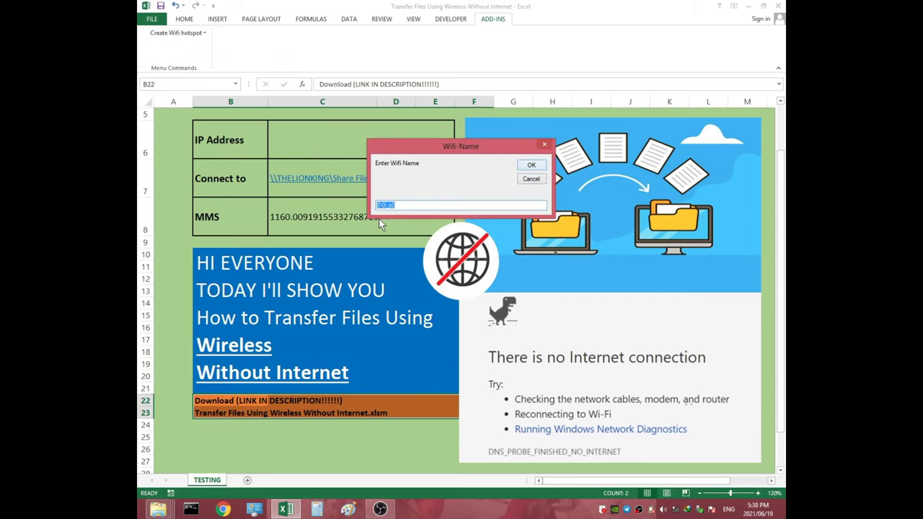
{"action": "left_click", "coordinate": [532, 165]}
{"action": "left_click", "coordinate": [415, 206]}
{"action": "left_click", "coordinate": [531, 165]}
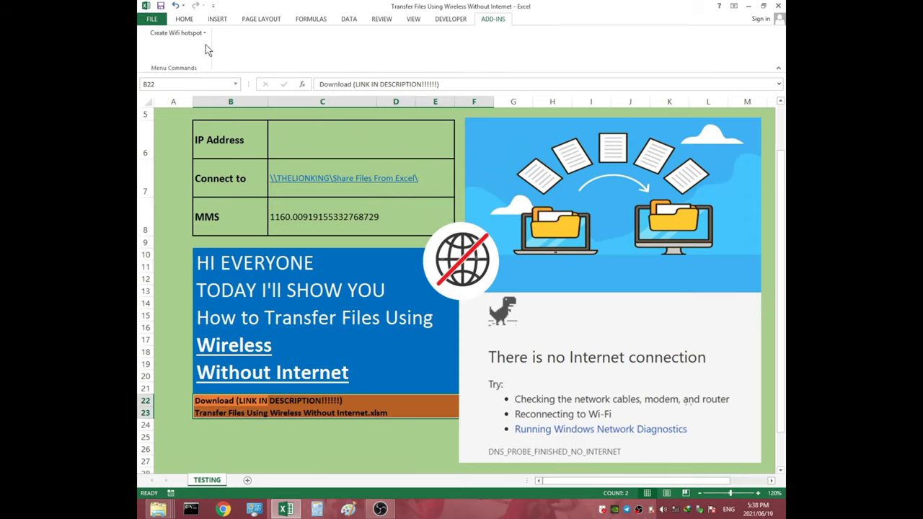
{"action": "left_click", "coordinate": [176, 32]}
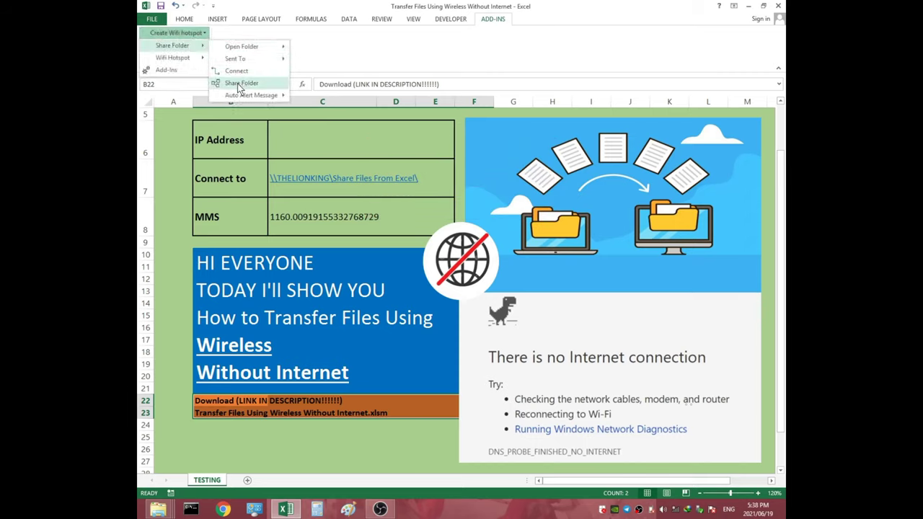
Share the 'Share Files From Excel' folder through the add-in and close its console window
{"action": "left_click", "coordinate": [241, 83]}
{"action": "left_click", "coordinate": [445, 290]}
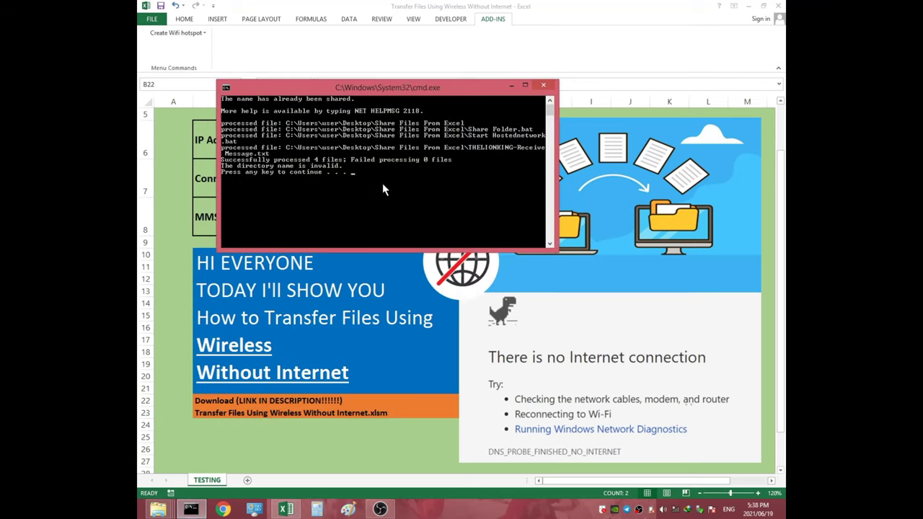
{"action": "key", "text": "Return"}
{"action": "left_click", "coordinate": [189, 33]}
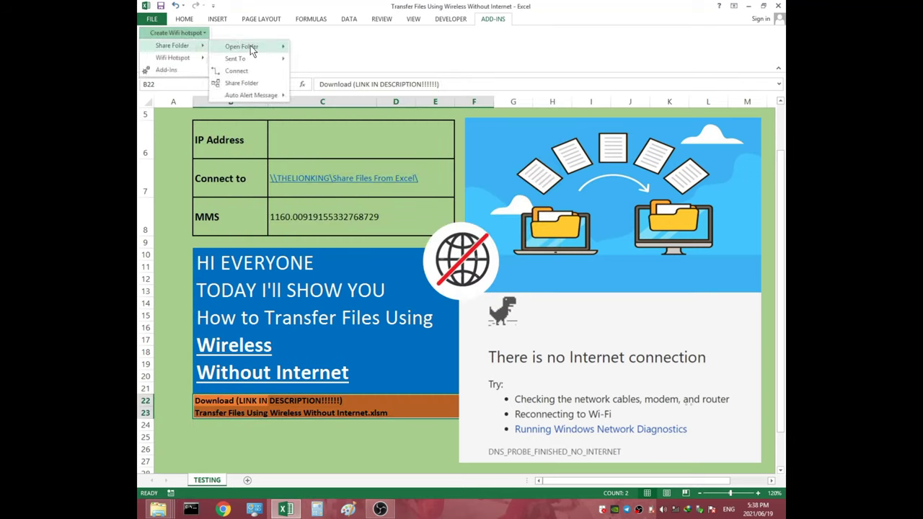
Open the 'Share Files From Excel' folder and view its Sharing properties
{"action": "mouse_move", "coordinate": [241, 46]}
{"action": "left_click", "coordinate": [328, 49]}
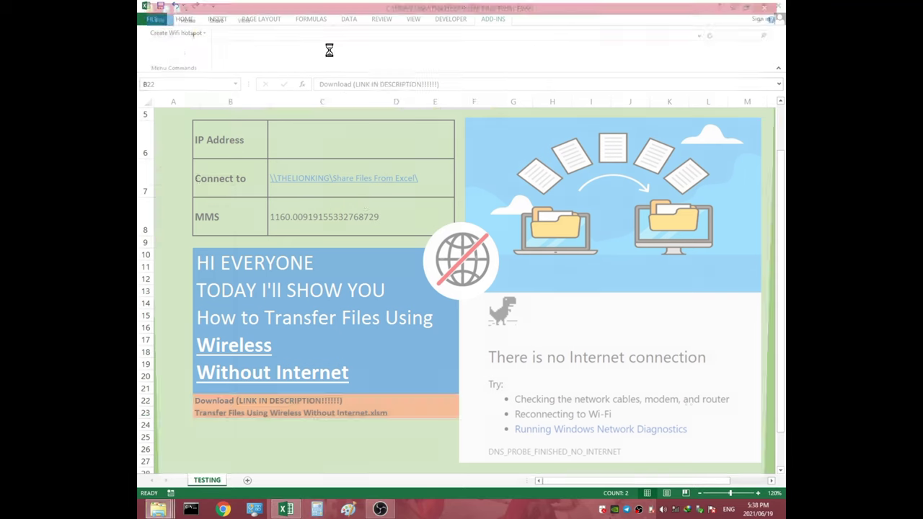
{"action": "right_click", "coordinate": [376, 174]}
{"action": "left_click", "coordinate": [402, 312]}
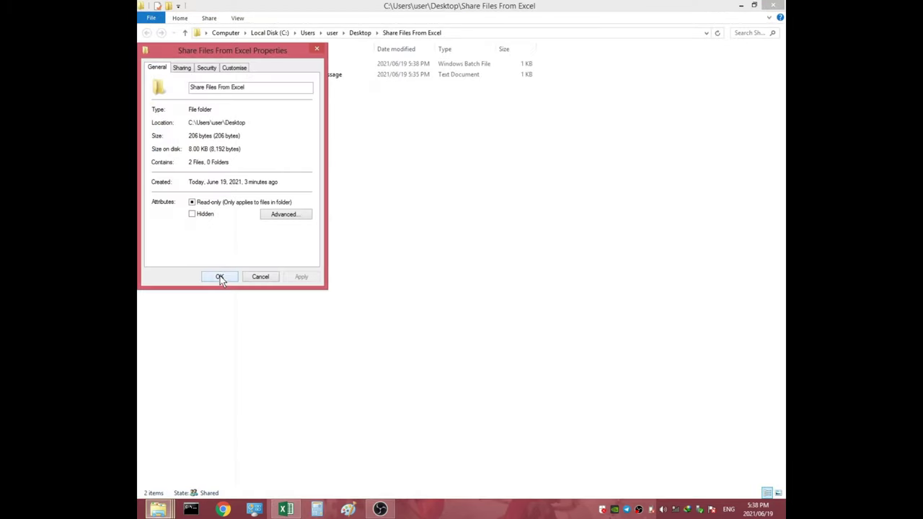
{"action": "left_click", "coordinate": [181, 67]}
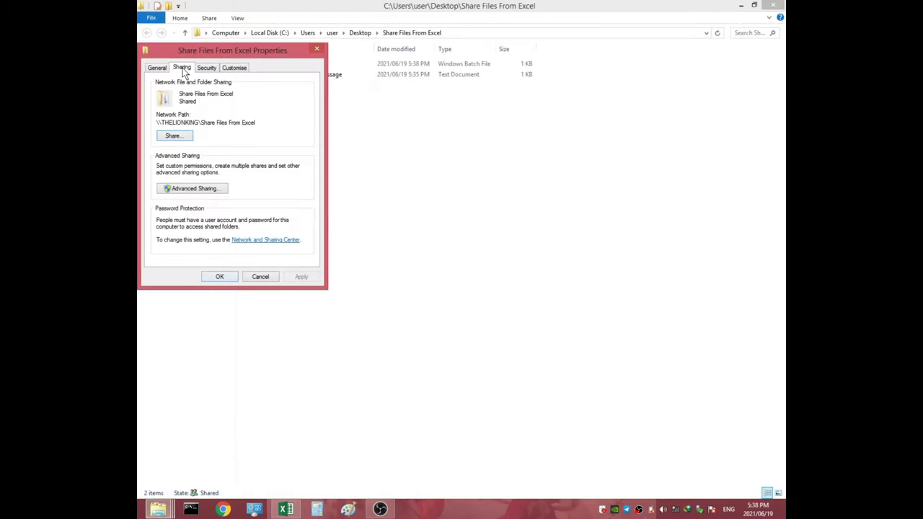
Turn off password-protected sharing for All Networks and save the changes
{"action": "left_click", "coordinate": [263, 240]}
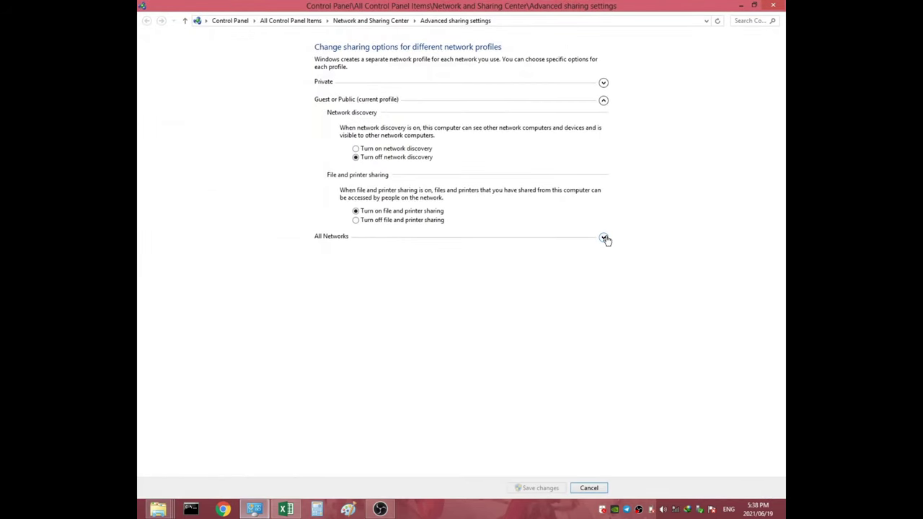
{"action": "left_click", "coordinate": [604, 239]}
{"action": "left_click", "coordinate": [422, 378]}
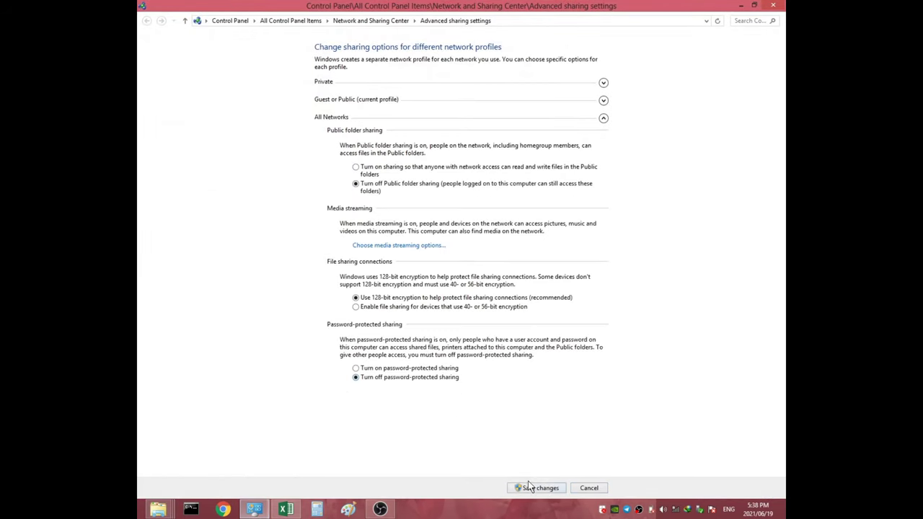
{"action": "left_click", "coordinate": [530, 487]}
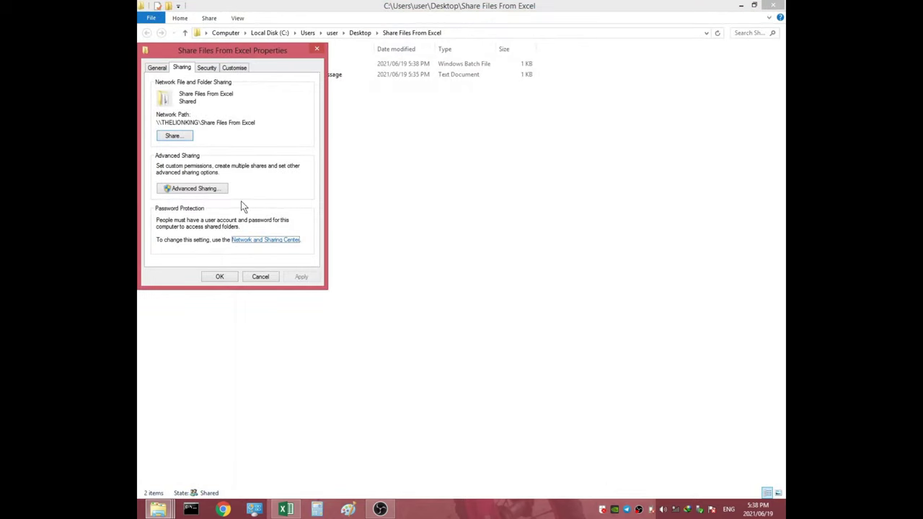
Grant Everyone Full control on the folder's Security permissions, apply, and close Properties
{"action": "left_click", "coordinate": [207, 67]}
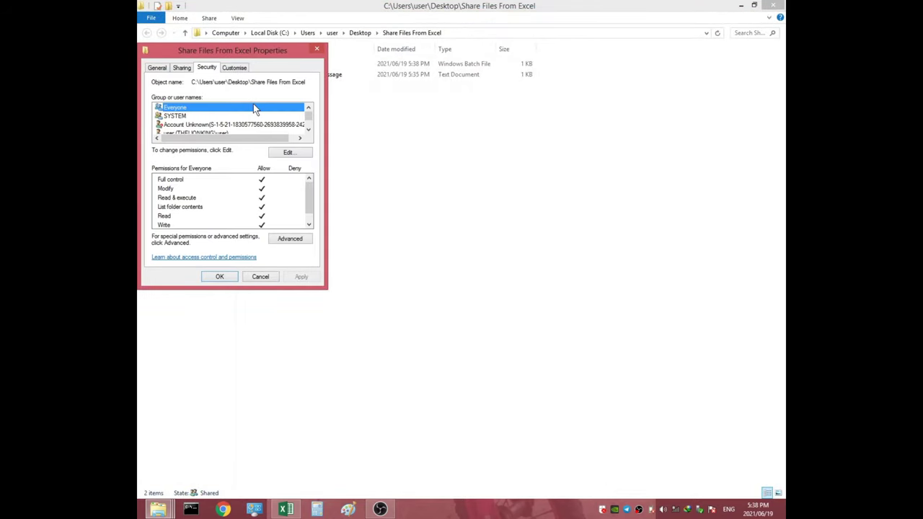
{"action": "left_click", "coordinate": [286, 153]}
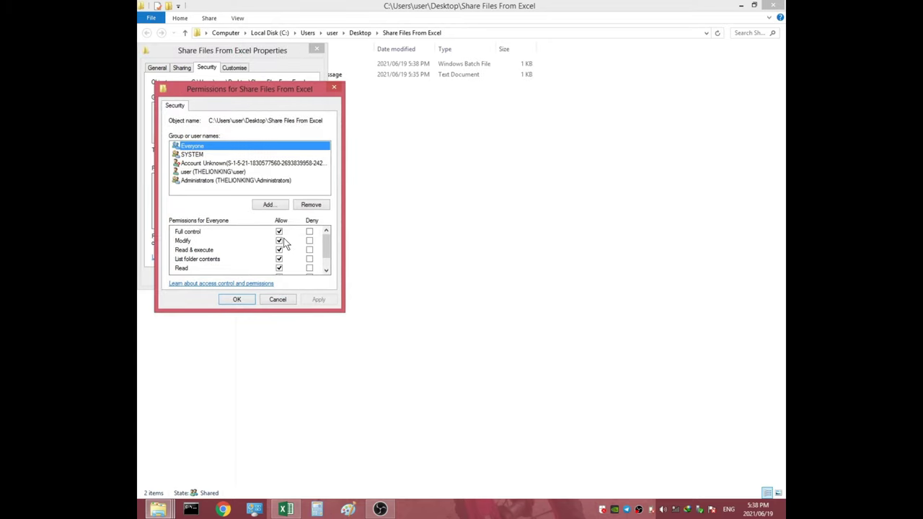
{"action": "left_click", "coordinate": [279, 232]}
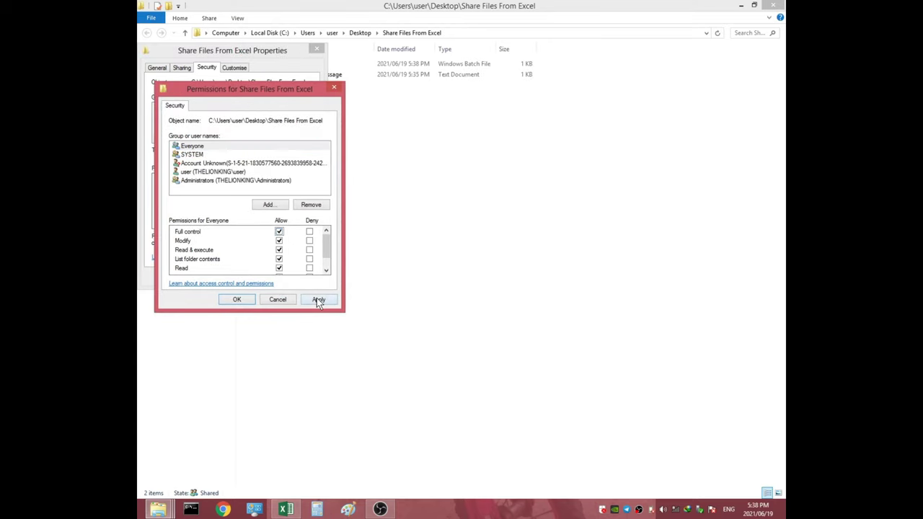
{"action": "left_click", "coordinate": [318, 300]}
{"action": "left_click", "coordinate": [237, 300]}
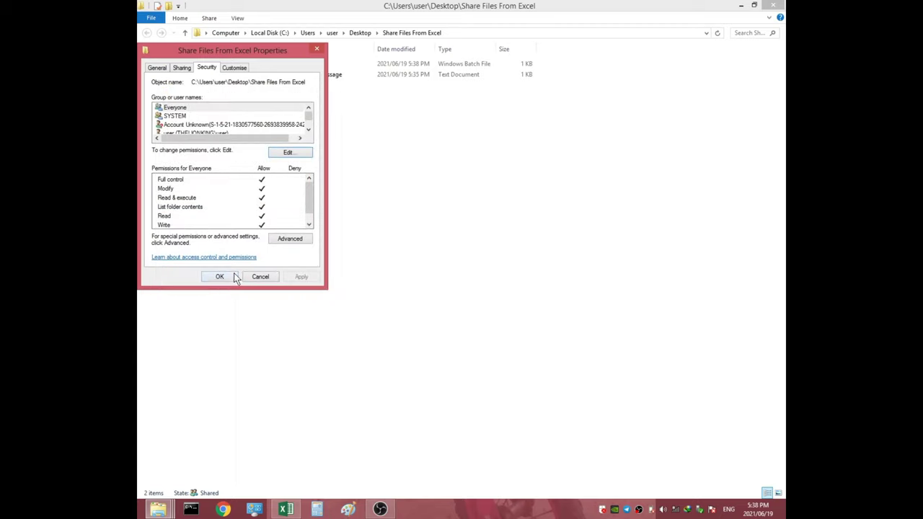
{"action": "left_click", "coordinate": [223, 281]}
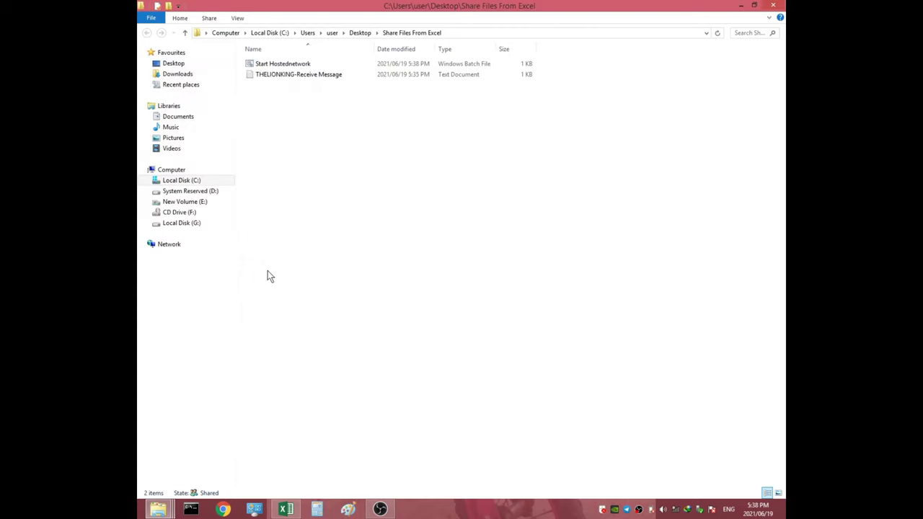
Run the Start Hostednetwork batch file, dismiss its window, and return to the Excel workbook
{"action": "double_click", "coordinate": [284, 63]}
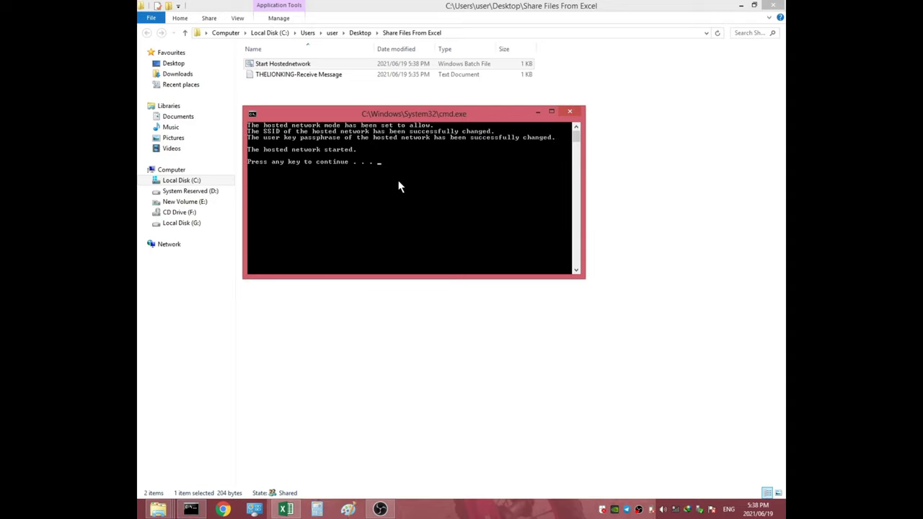
{"action": "key", "text": "Return"}
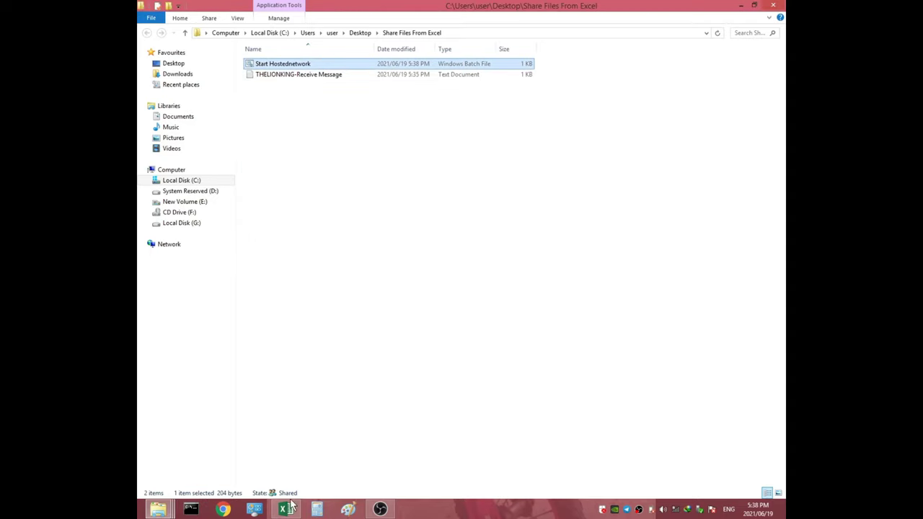
{"action": "left_click", "coordinate": [289, 507]}
{"action": "left_click", "coordinate": [284, 202]}
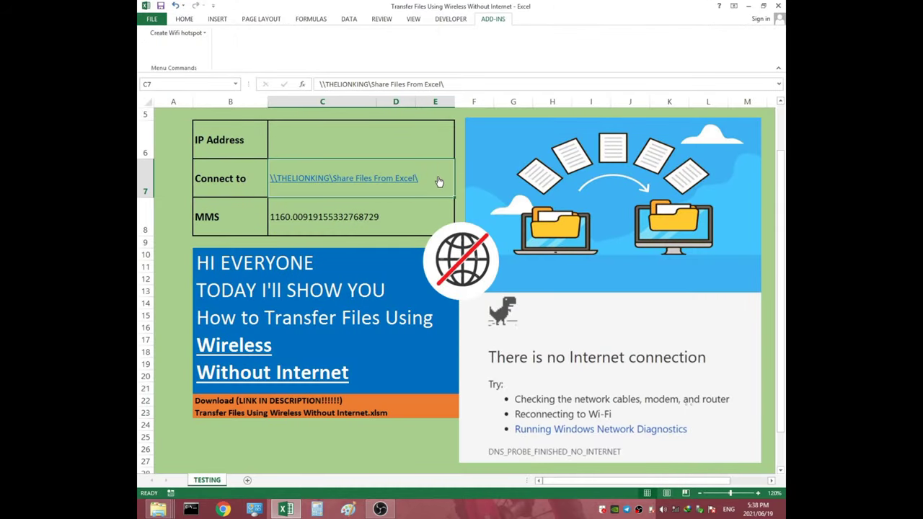
Select the cell holding the \\THELIONKING\Share Files From Excel\ path to copy it
{"action": "left_click", "coordinate": [477, 87]}
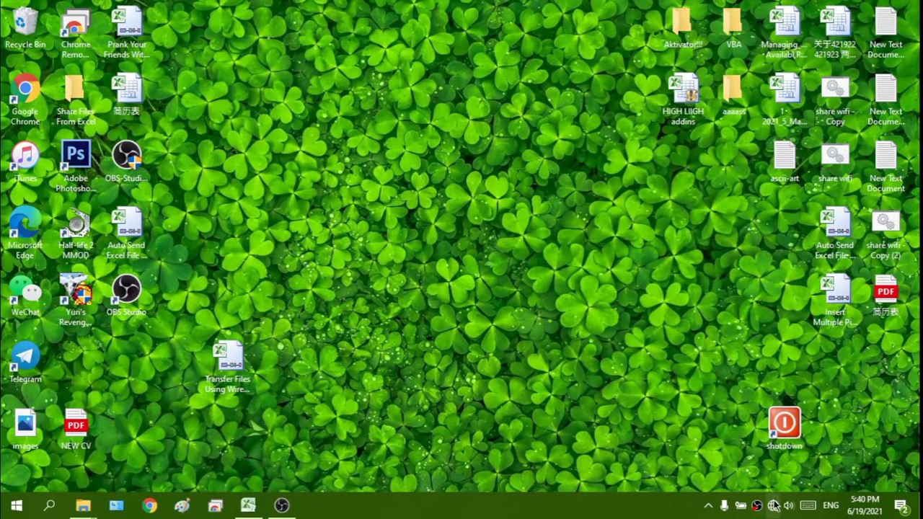
Choose the (! O_o) hotspot in the Wi-Fi list and enter its security key
{"action": "left_click", "coordinate": [773, 507]}
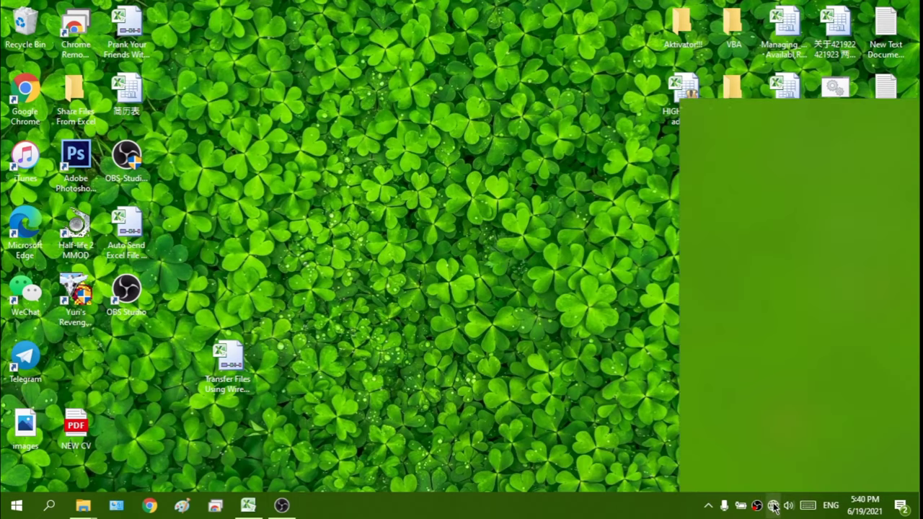
{"action": "left_click", "coordinate": [757, 117]}
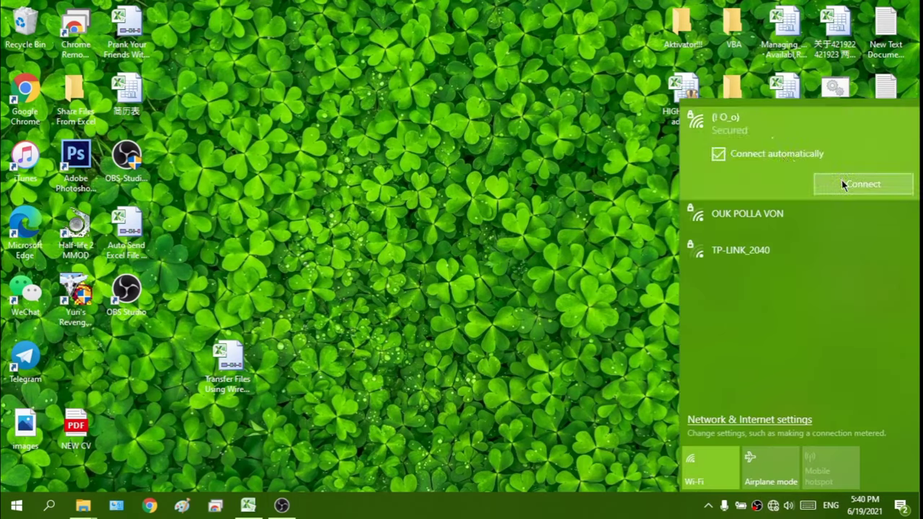
{"action": "left_click", "coordinate": [840, 184]}
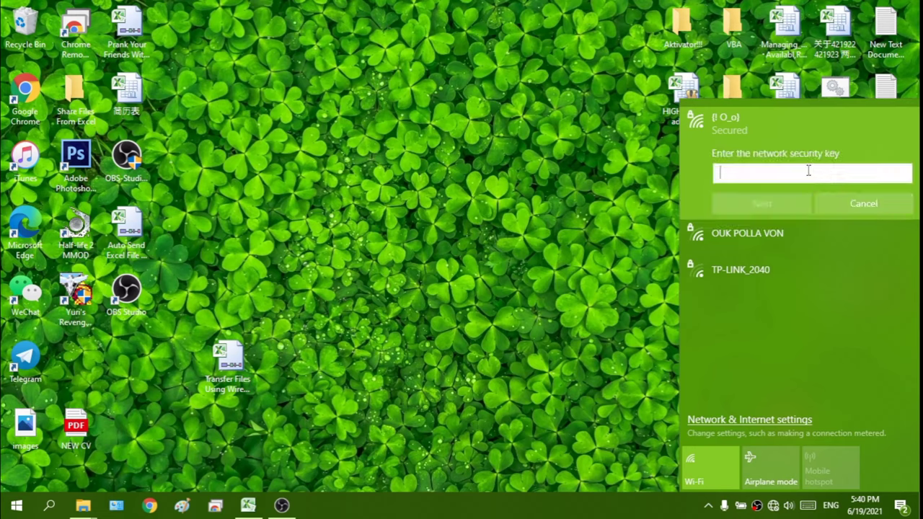
{"action": "left_click", "coordinate": [772, 202]}
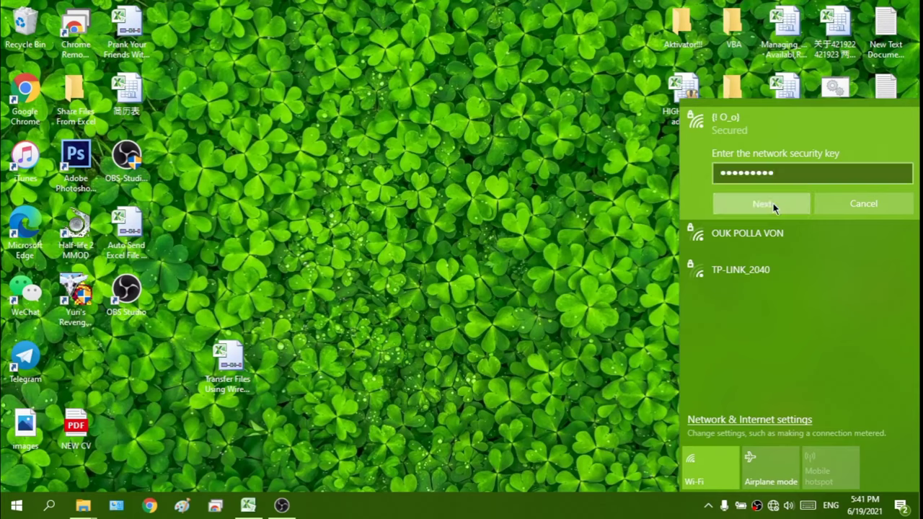
Submit the key, allow discovery, and confirm the connection shows No Internet, secured
{"action": "left_click", "coordinate": [891, 173]}
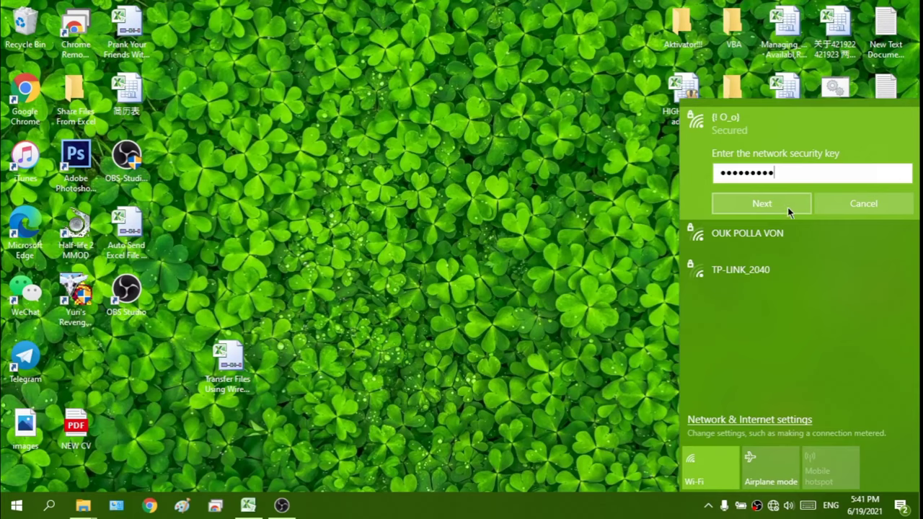
{"action": "left_click", "coordinate": [788, 207]}
{"action": "left_click", "coordinate": [766, 243]}
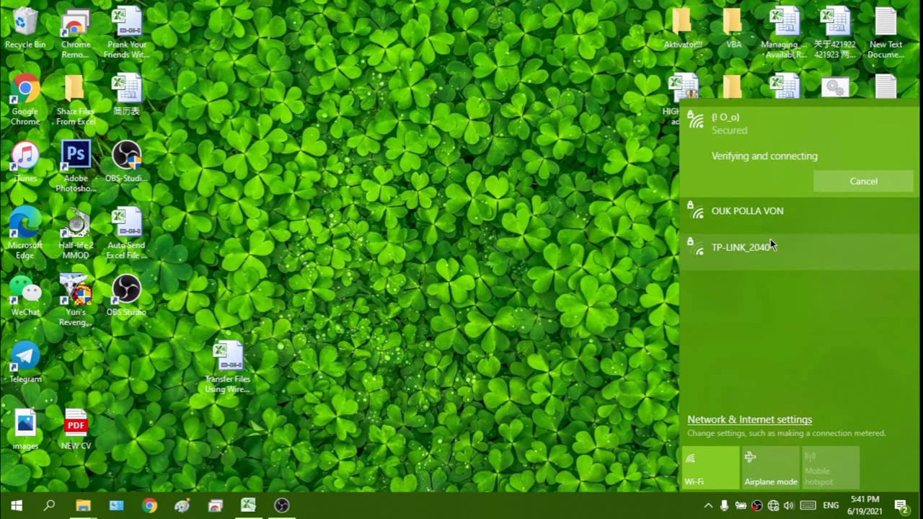
{"action": "left_click", "coordinate": [579, 239]}
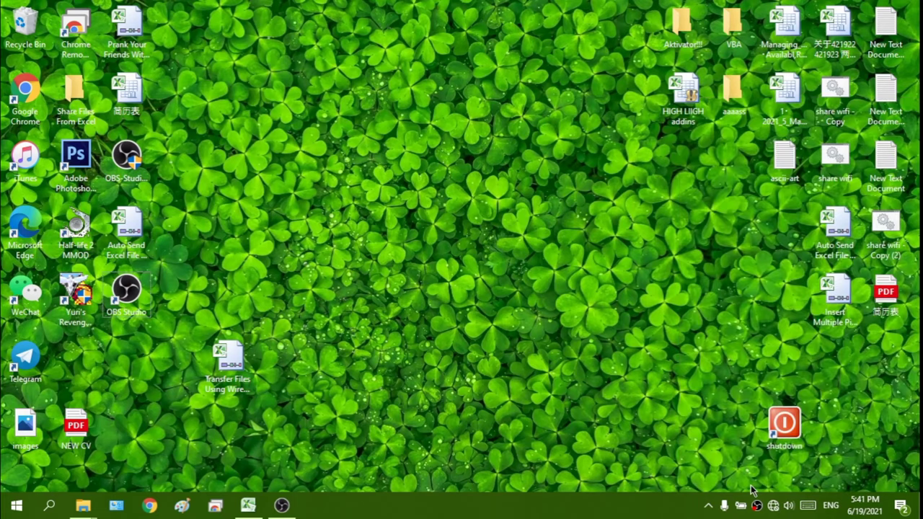
{"action": "left_click", "coordinate": [773, 505]}
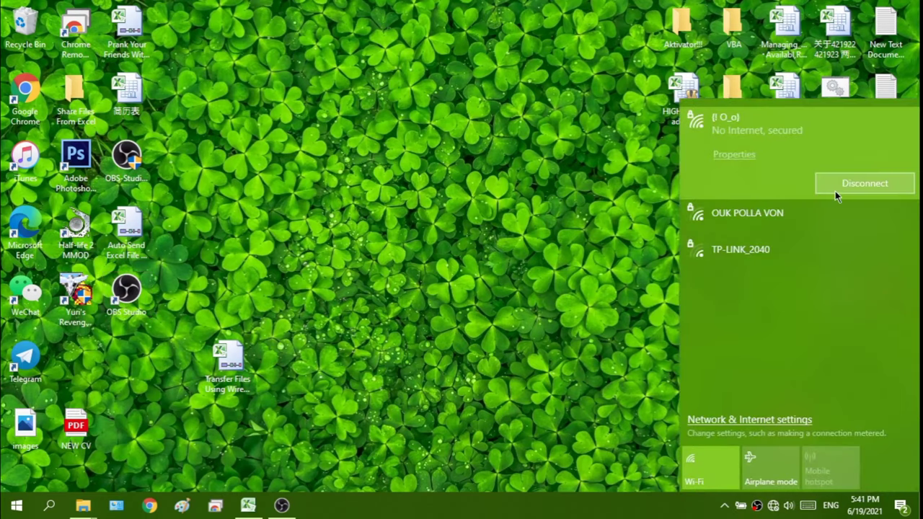
{"action": "right_click", "coordinate": [436, 195]}
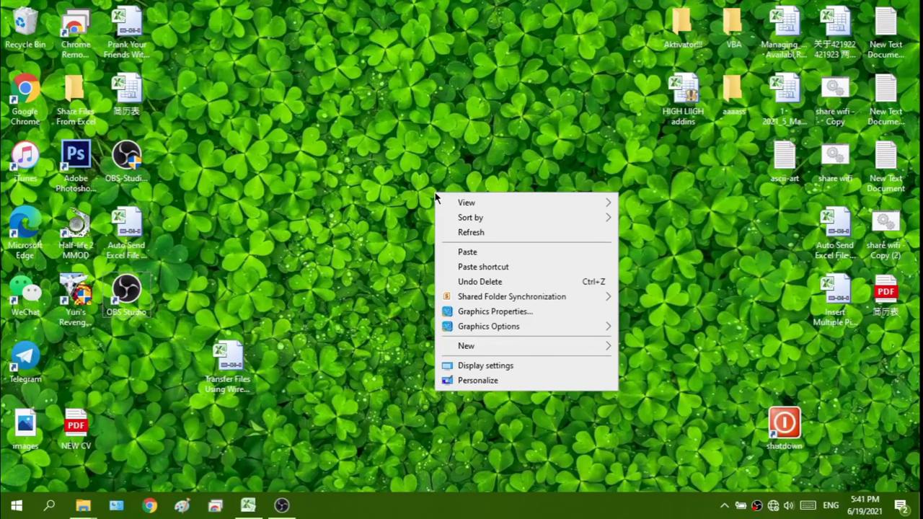
Create a desktop shortcut to \\THELIONKING\Share Files From Excel with the suggested name
{"action": "left_click", "coordinate": [644, 362]}
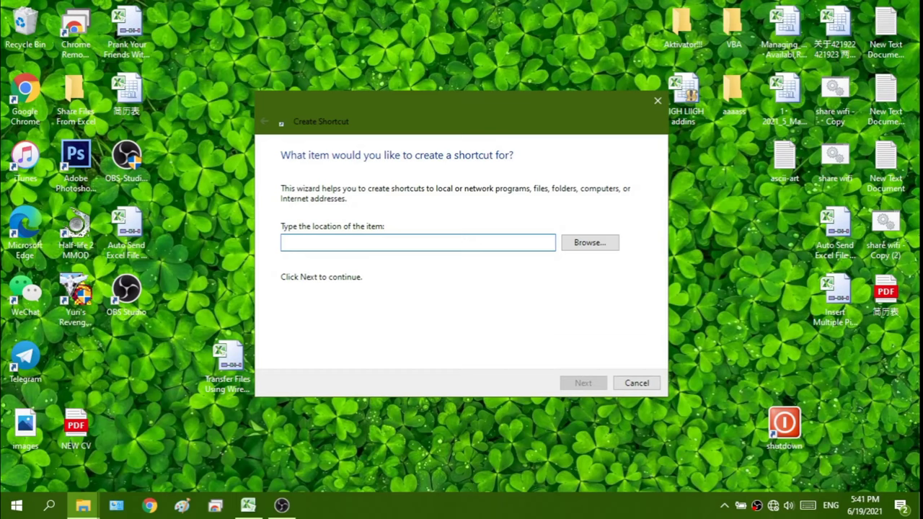
{"action": "type", "text": "\\TH"}
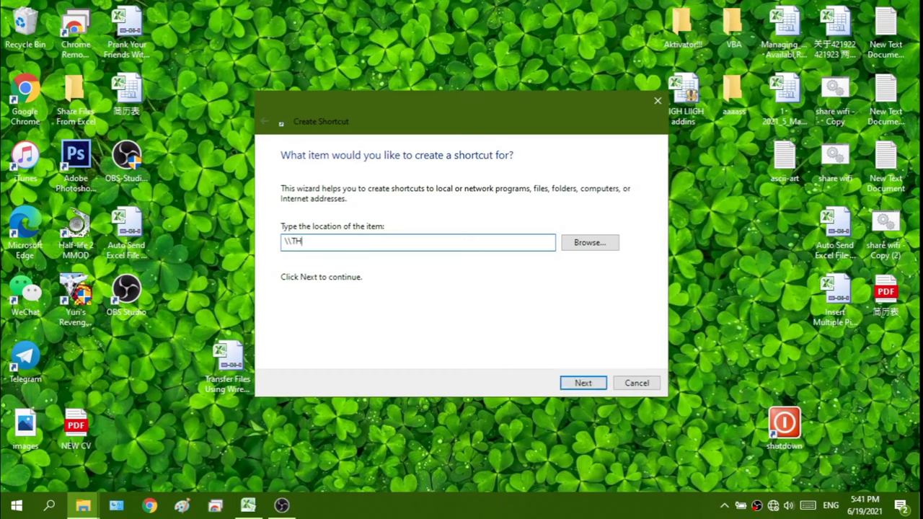
{"action": "type", "text": "EL"}
{"action": "type", "text": "IONKING"}
{"action": "type", "text": "\\Share"}
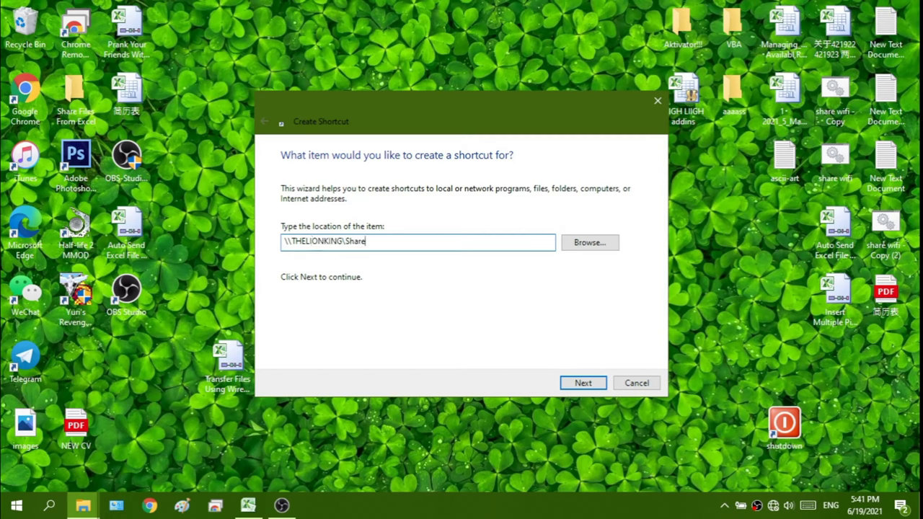
{"action": "type", "text": " Files F"}
{"action": "type", "text": "rom "}
{"action": "type", "text": "Excel"}
{"action": "left_click", "coordinate": [584, 383]}
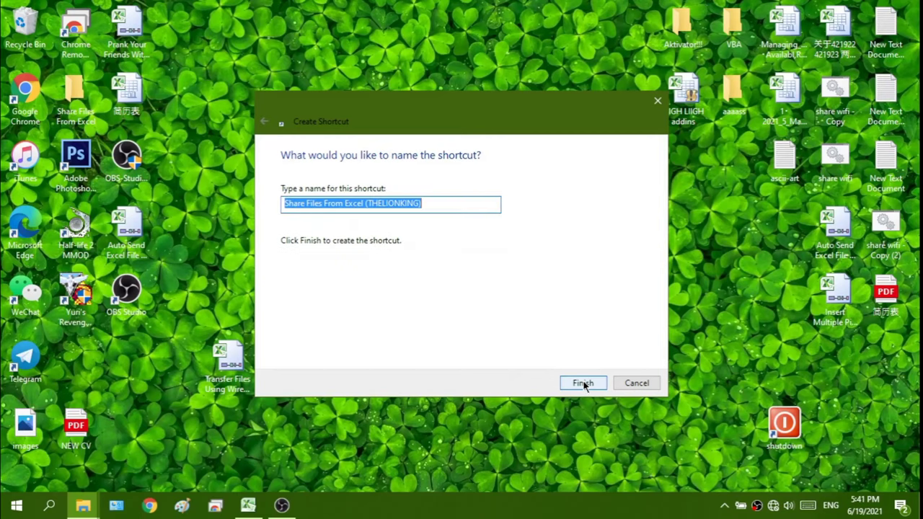
{"action": "left_click", "coordinate": [584, 383]}
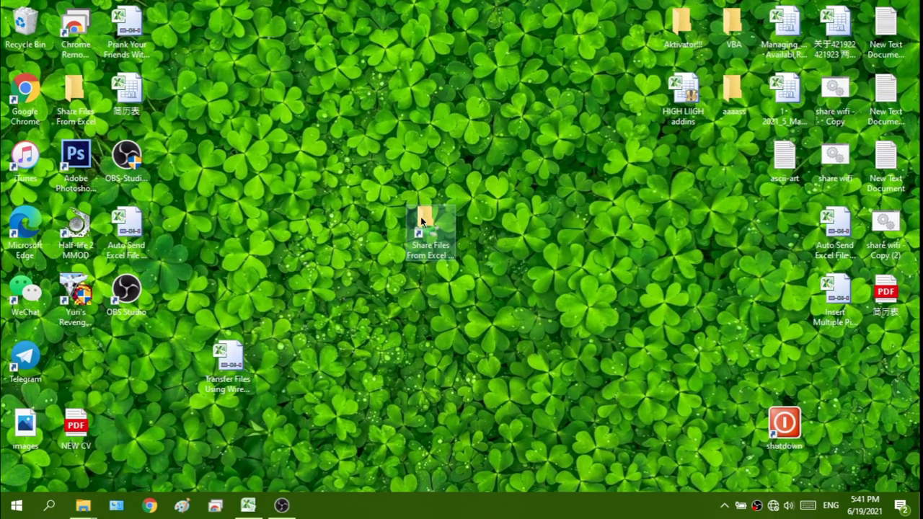
Open the shared folder shortcut and copy NEW CV and 简历表 into it, replacing existing files
{"action": "double_click", "coordinate": [422, 221]}
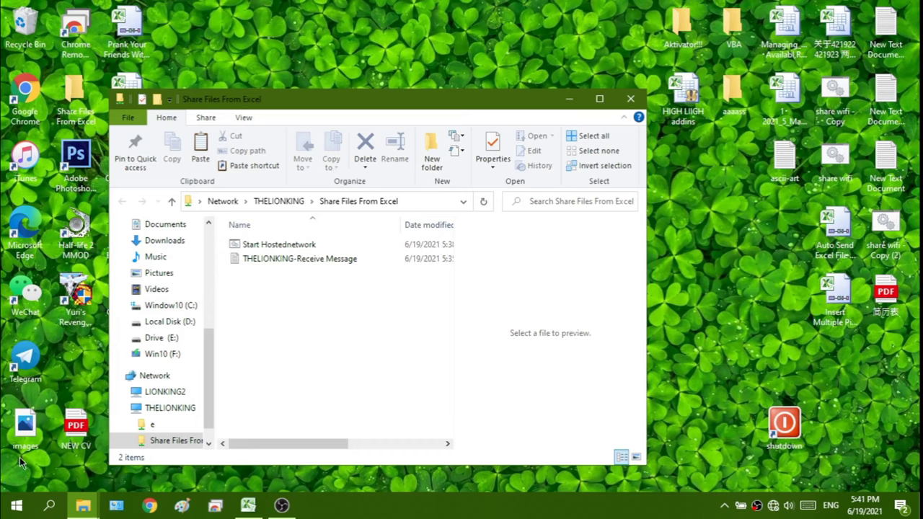
{"action": "left_click_drag", "start_coordinate": [76, 433], "coordinate": [318, 371]}
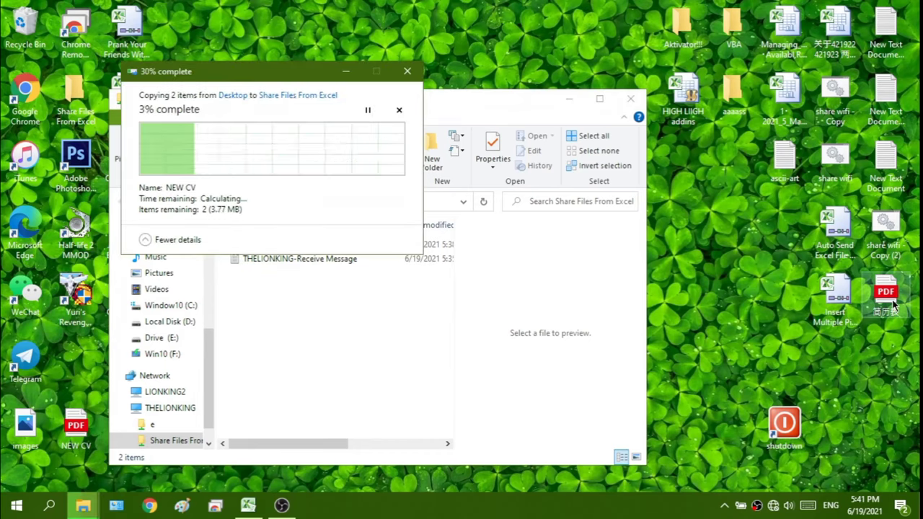
{"action": "left_click_drag", "start_coordinate": [895, 306], "coordinate": [372, 354]}
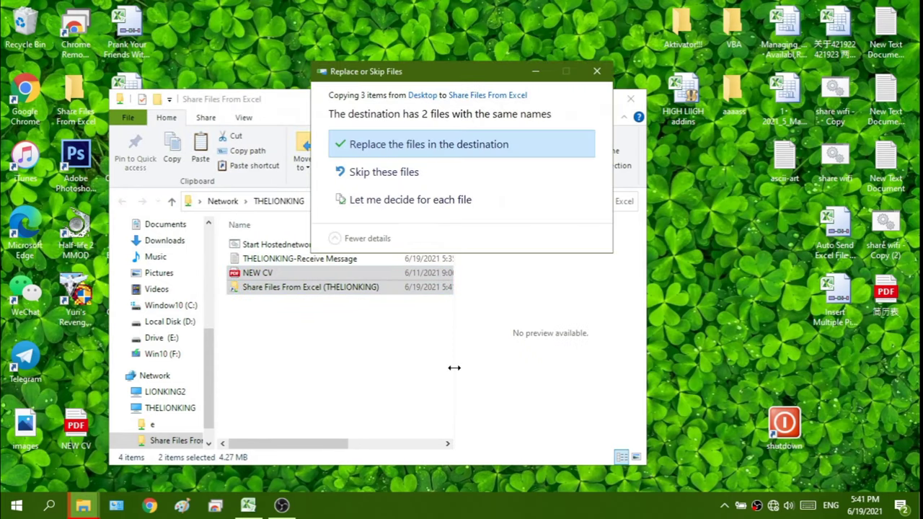
{"action": "key", "text": "Return"}
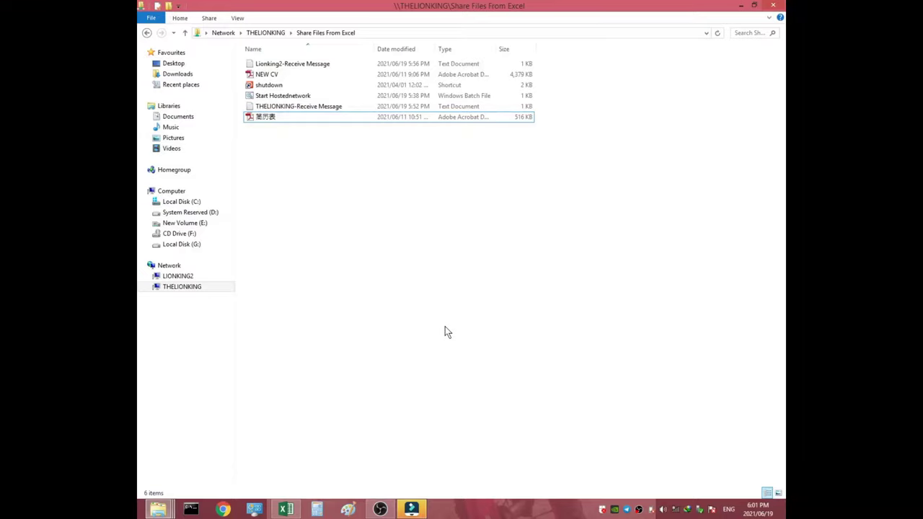
Refresh the shared folder listing and clear the file selection
{"action": "right_click", "coordinate": [330, 170]}
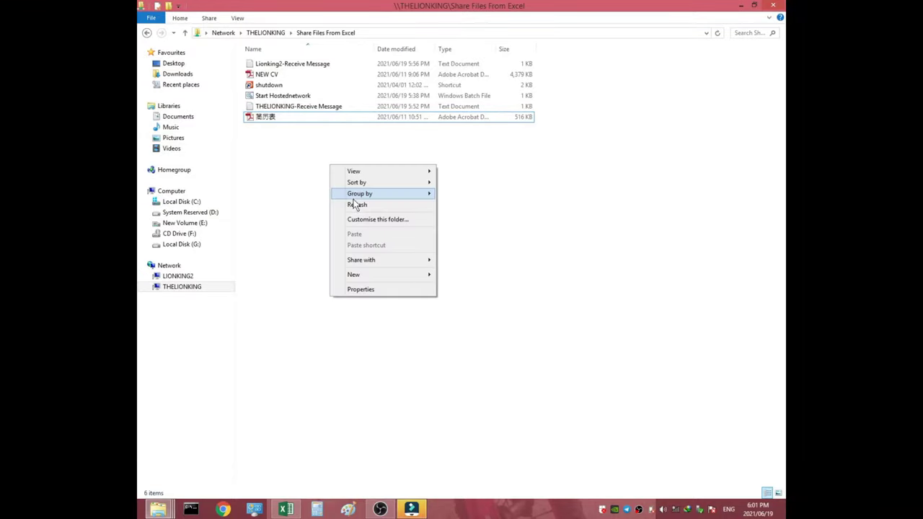
{"action": "left_click", "coordinate": [278, 117]}
{"action": "left_click", "coordinate": [330, 183]}
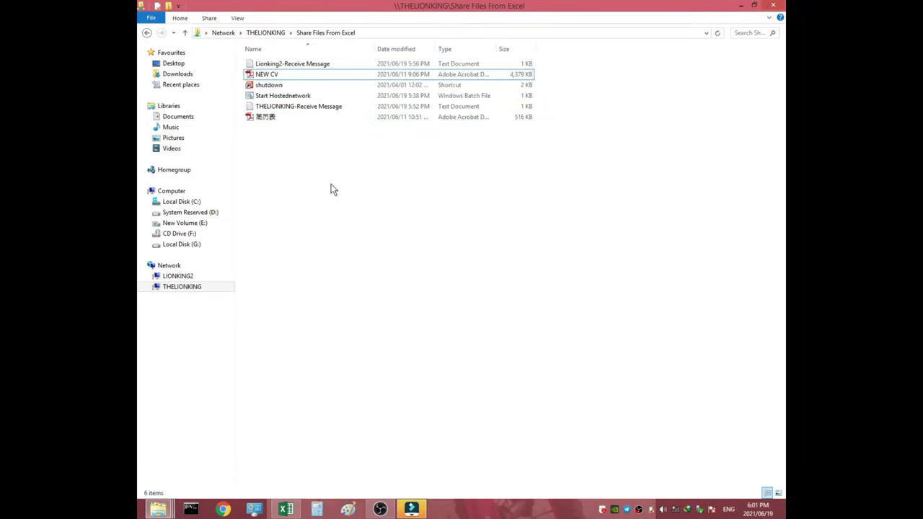
Copy Insert Multiple Pics, 納品抜き取り検品20210409 and PLAN SUFREPORT into the folder, replacing, then refresh
{"action": "key", "text": "super+d"}
{"action": "left_click", "coordinate": [709, 415]}
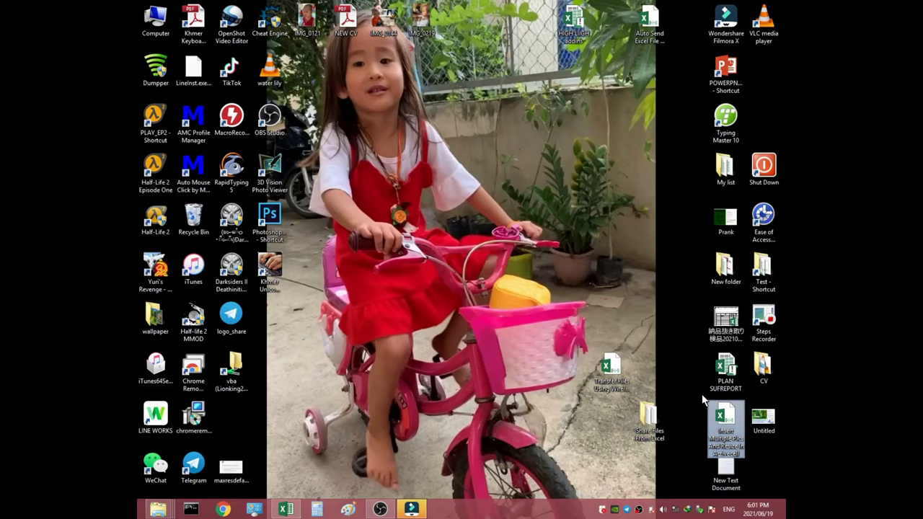
{"action": "left_click_drag", "start_coordinate": [701, 323], "coordinate": [741, 450]}
{"action": "key", "text": "super+d"}
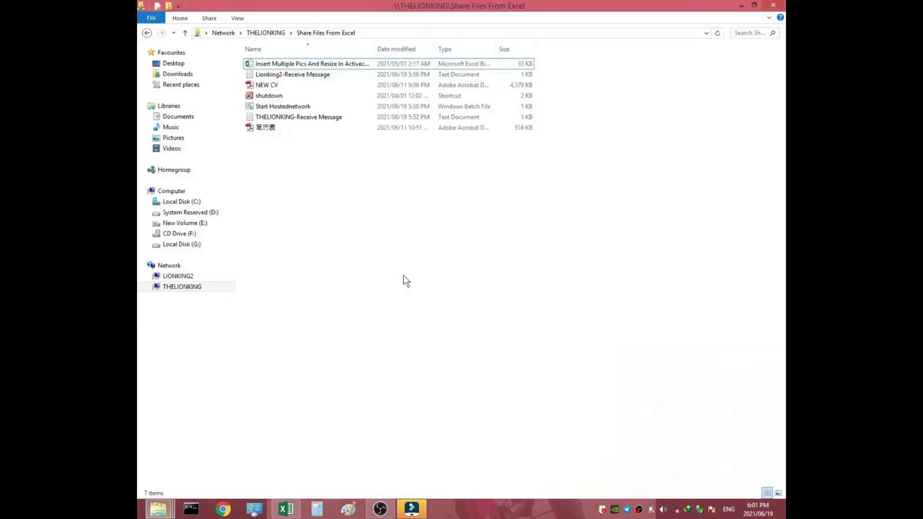
{"action": "key", "text": "ctrl+v"}
{"action": "left_click", "coordinate": [390, 182]}
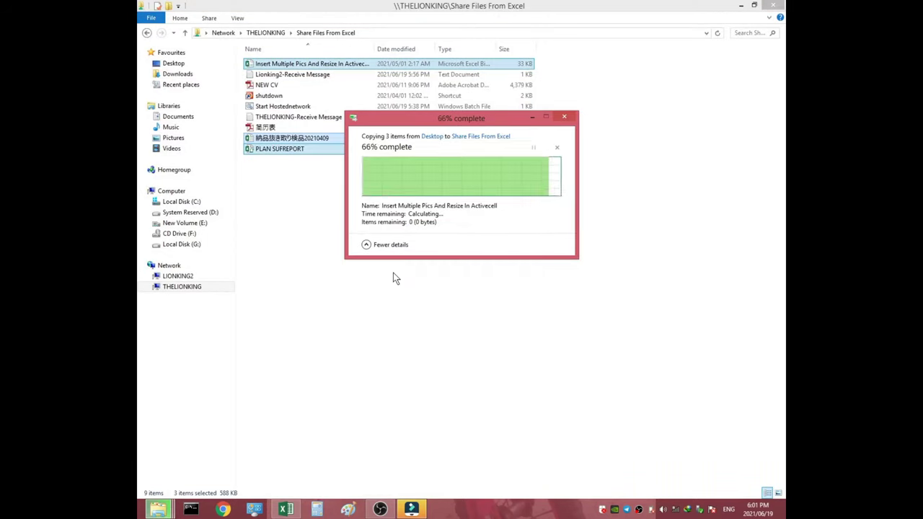
{"action": "right_click", "coordinate": [339, 209]}
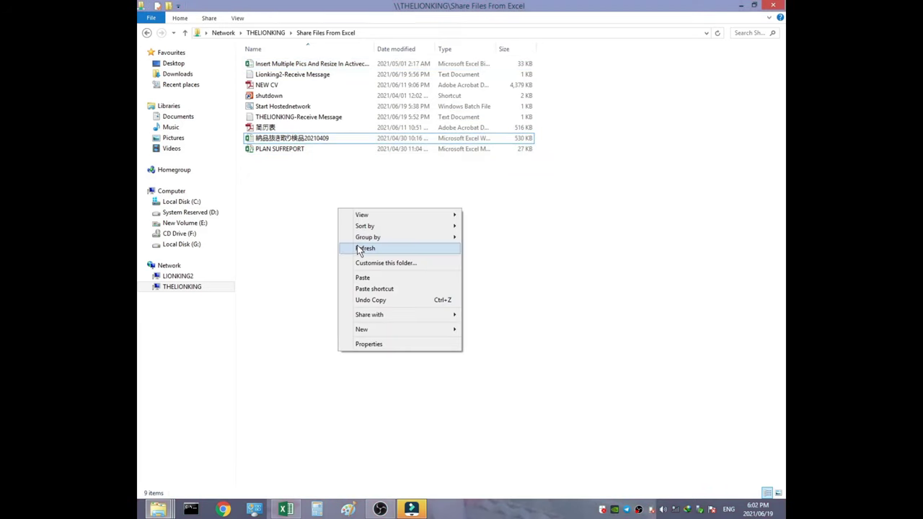
{"action": "left_click", "coordinate": [364, 248]}
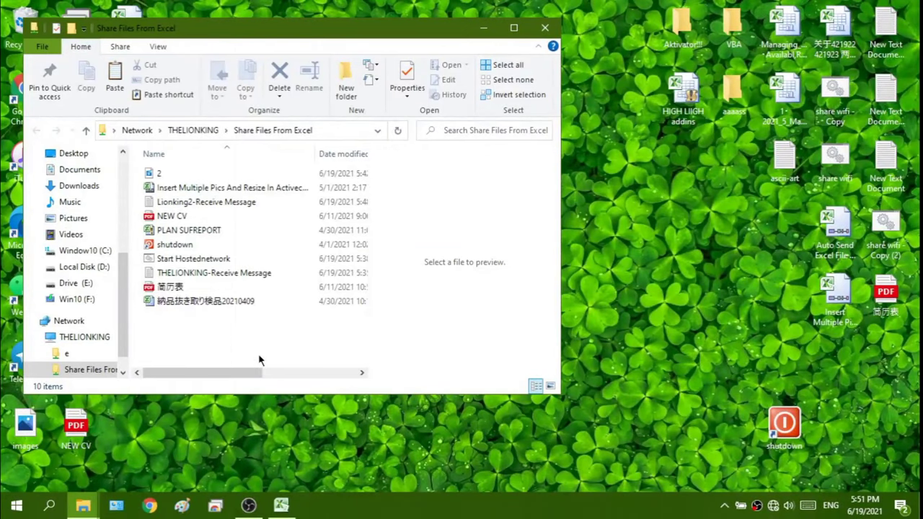
Preview the received 納品抜き取り検品20210409 workbook and PLAN SUFREPORT file, then return to the Excel add-in
{"action": "left_click", "coordinate": [213, 308]}
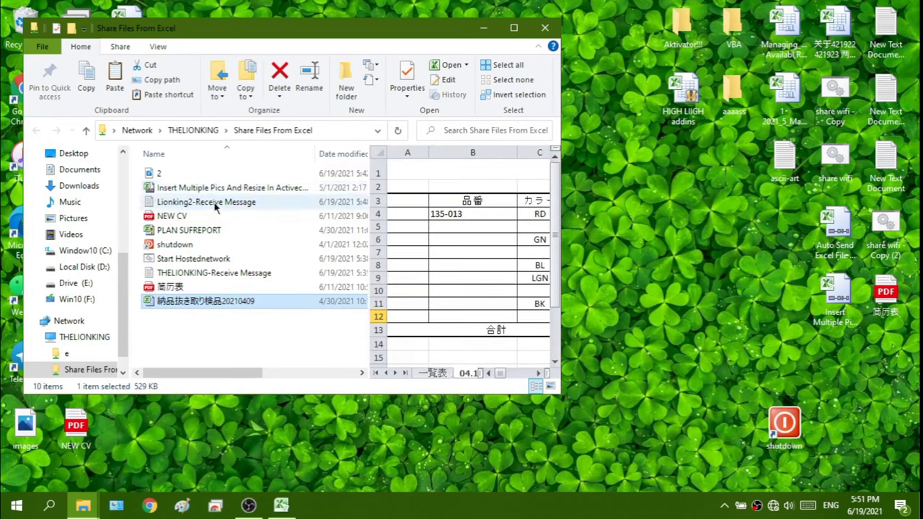
{"action": "left_click", "coordinate": [183, 231], "text": "ctrl"}
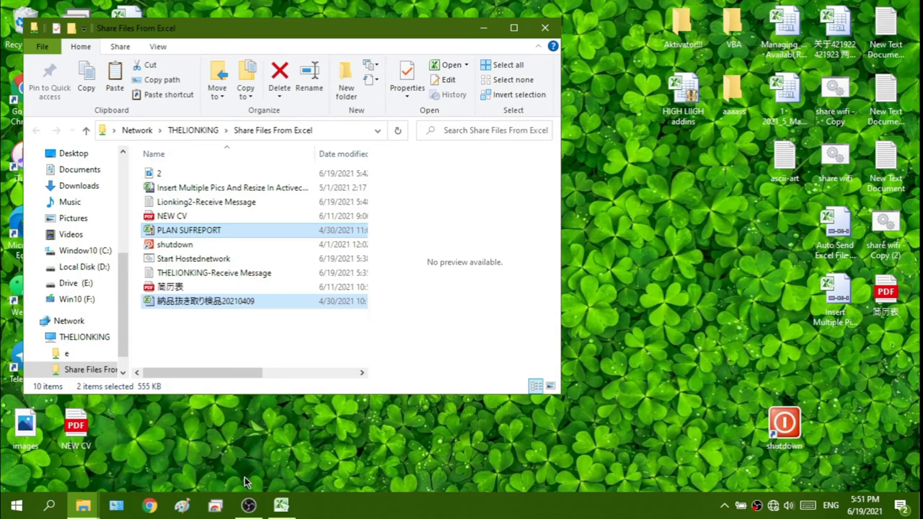
{"action": "left_click", "coordinate": [281, 504]}
{"action": "left_click", "coordinate": [421, 25]}
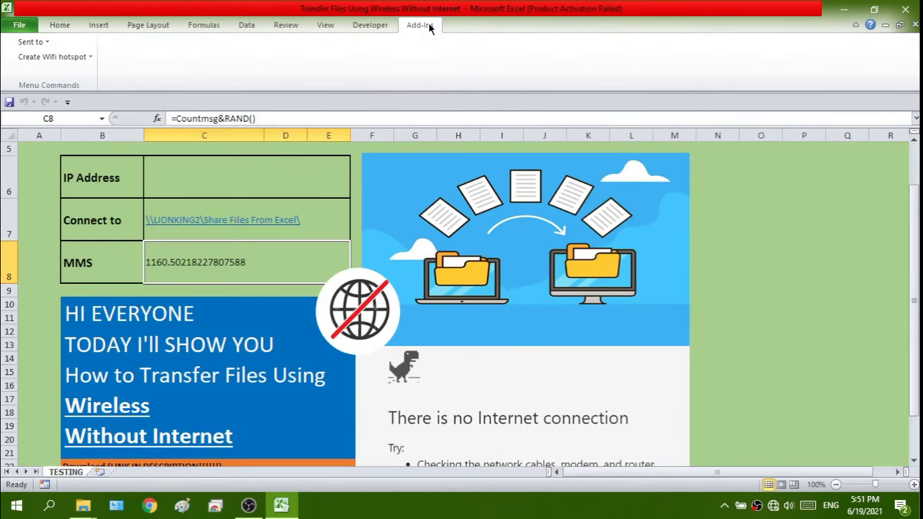
Connect the hotspot add-in to the THELIONKING shared folder
{"action": "left_click", "coordinate": [52, 56]}
{"action": "left_click", "coordinate": [159, 113]}
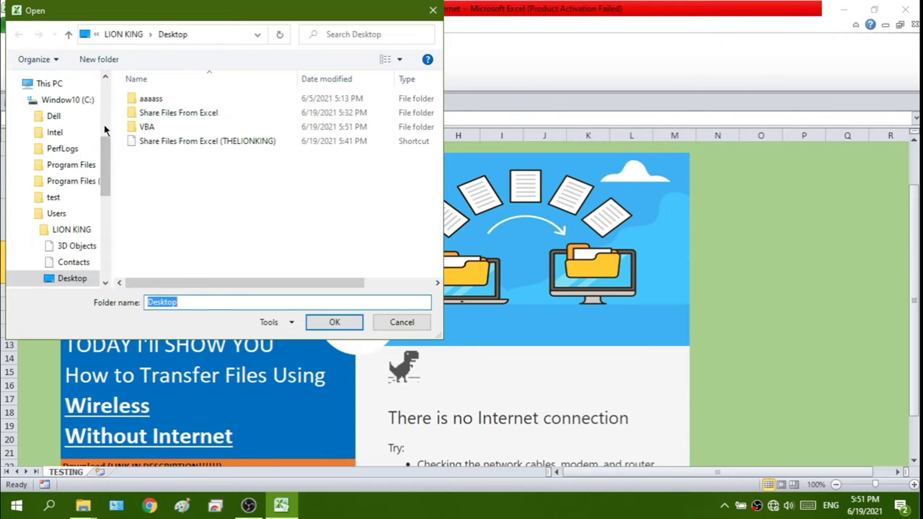
{"action": "left_click", "coordinate": [195, 141]}
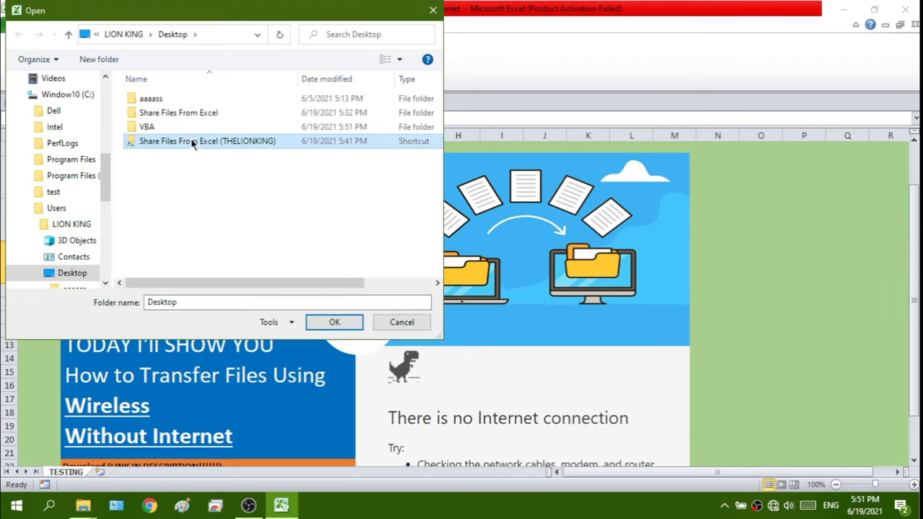
{"action": "left_click", "coordinate": [344, 322]}
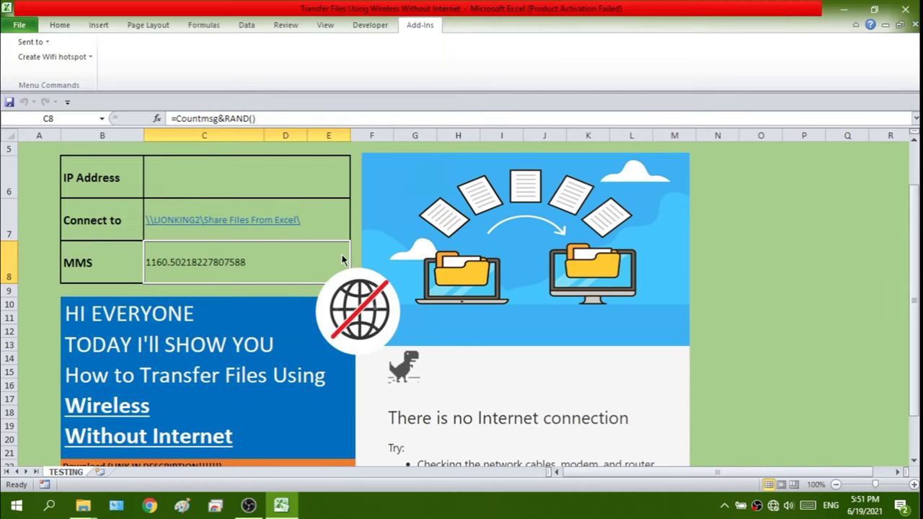
Open the MSG chat form for THELIONKING, ready to type a message
{"action": "left_click", "coordinate": [84, 57]}
{"action": "mouse_move", "coordinate": [248, 106]}
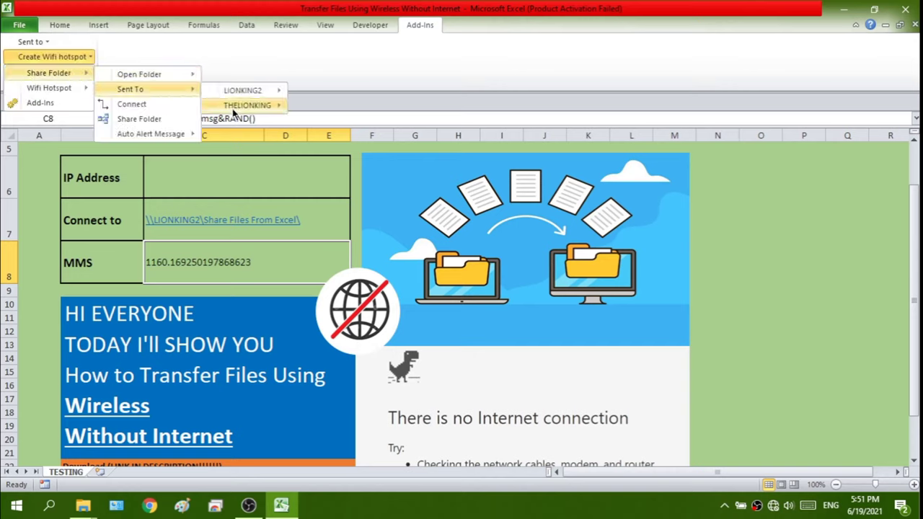
{"action": "left_click", "coordinate": [323, 107]}
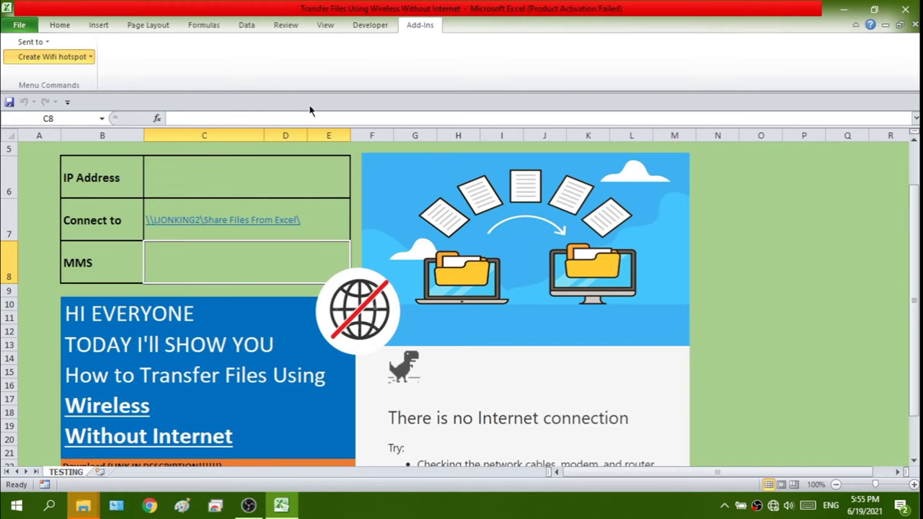
{"action": "left_click", "coordinate": [415, 311]}
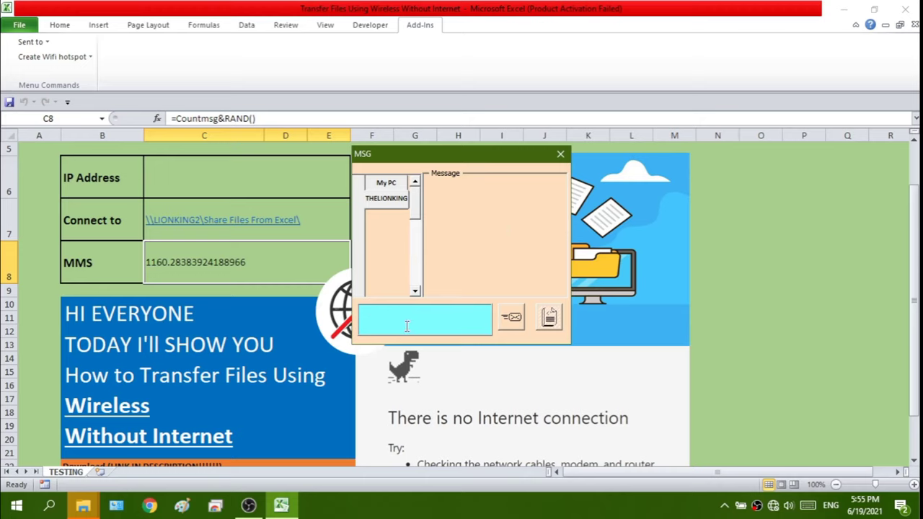
Send the chat messages HI, Can i Ask U and Hello to THELIONKING
{"action": "type", "text": "HI"}
{"action": "key", "text": "Return"}
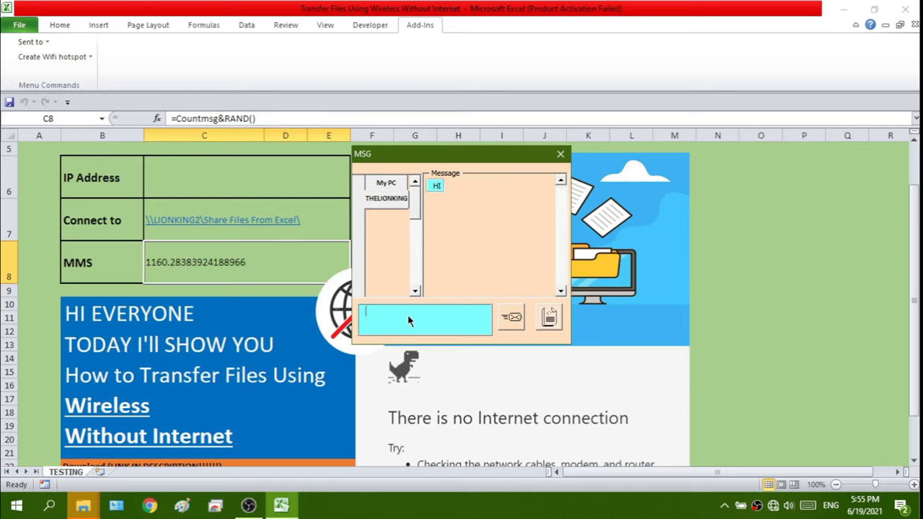
{"action": "type", "text": "ca"}
{"action": "type", "text": "i"}
{"action": "type", "text": " A"}
{"action": "type", "text": "sk U"}
{"action": "key", "text": "Return"}
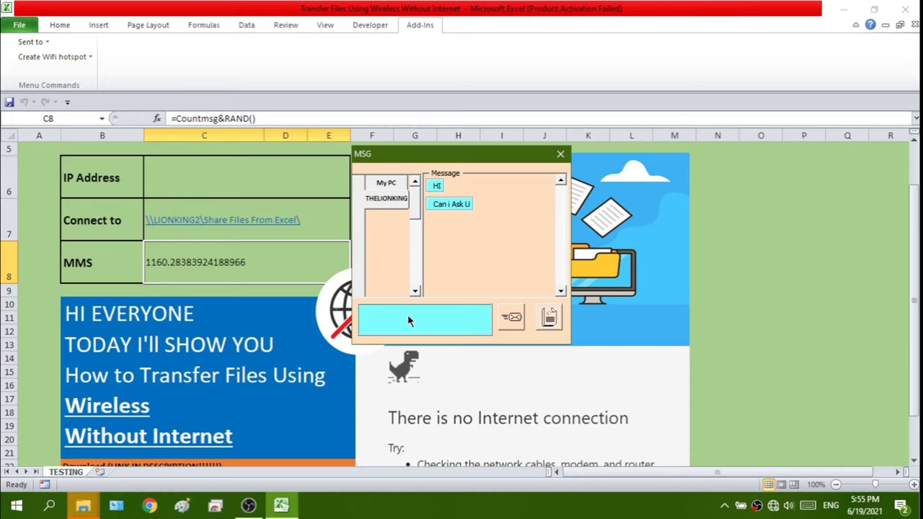
{"action": "type", "text": "H"}
{"action": "type", "text": "ellow"}
{"action": "key", "text": "BackSpace"}
{"action": "key", "text": "Return"}
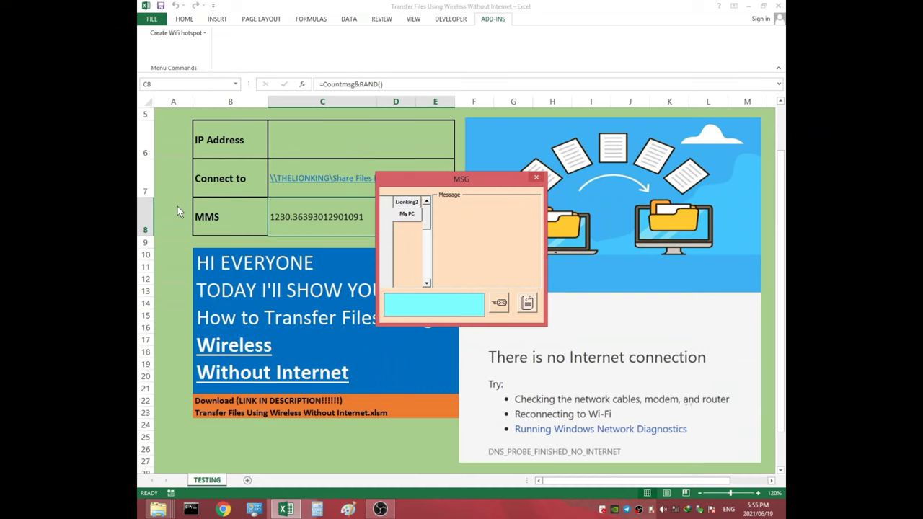
On the second PC, reply hi in the My PC chat
{"action": "left_click", "coordinate": [408, 214]}
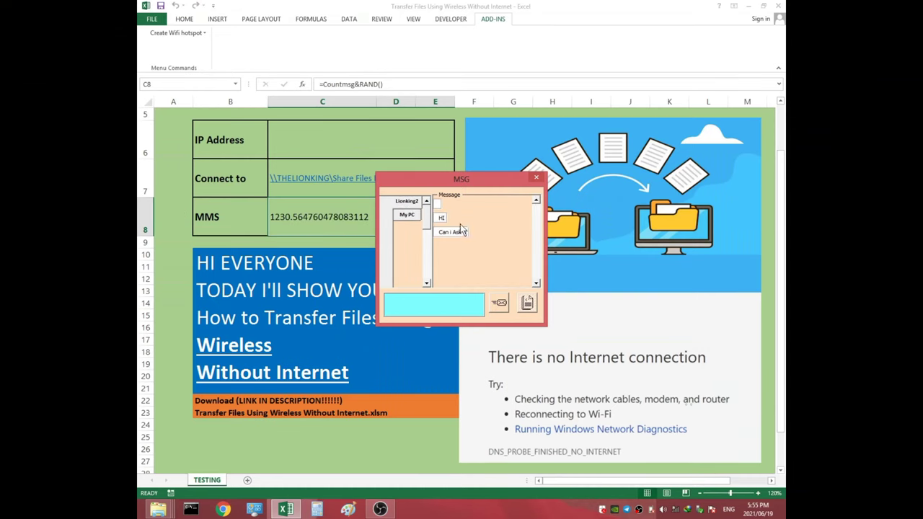
{"action": "left_click", "coordinate": [455, 311]}
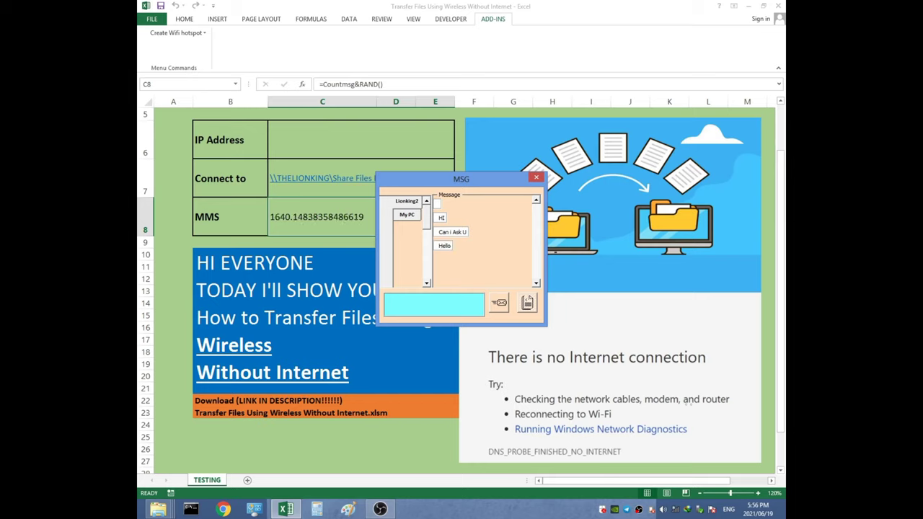
{"action": "type", "text": "hu"}
{"action": "key", "text": "BackSpace"}
{"action": "type", "text": "i"}
{"action": "key", "text": "Return"}
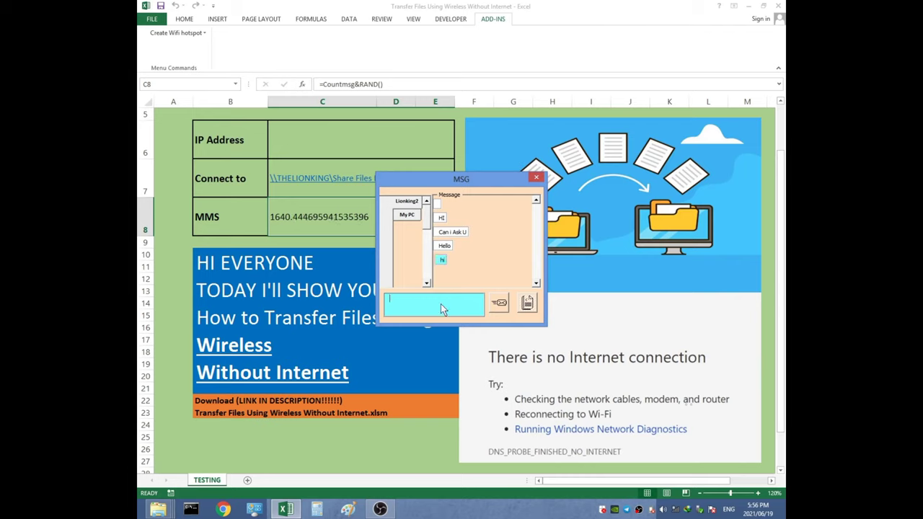